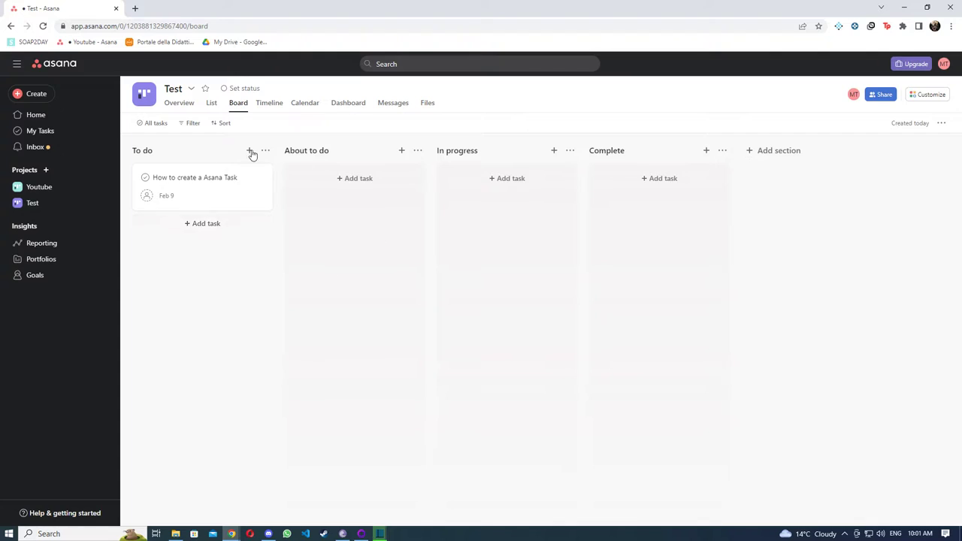
Create an 'Another Task' card in the To do column and open its detail pane
{"action": "left_click", "coordinate": [204, 224]}
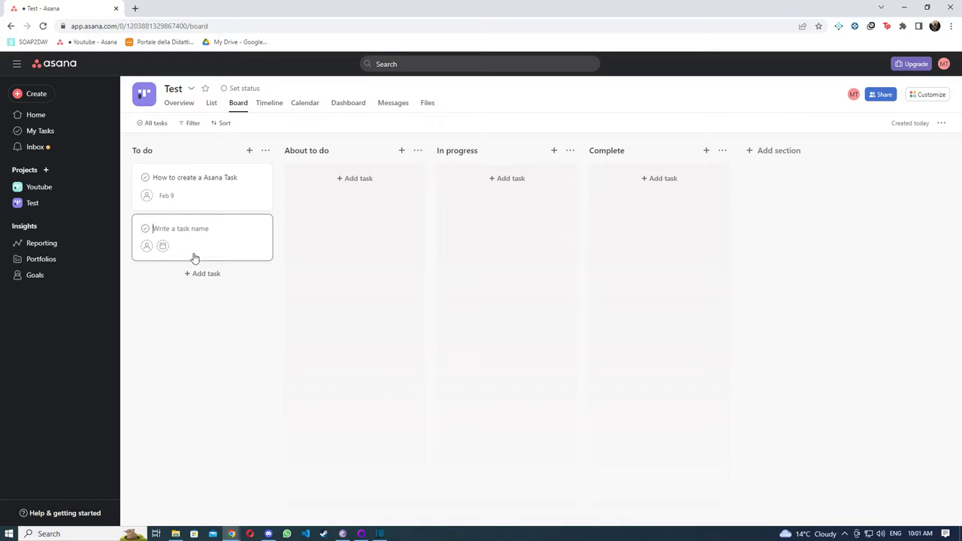
{"action": "type", "text": "Another Task"}
{"action": "key", "text": "Return"}
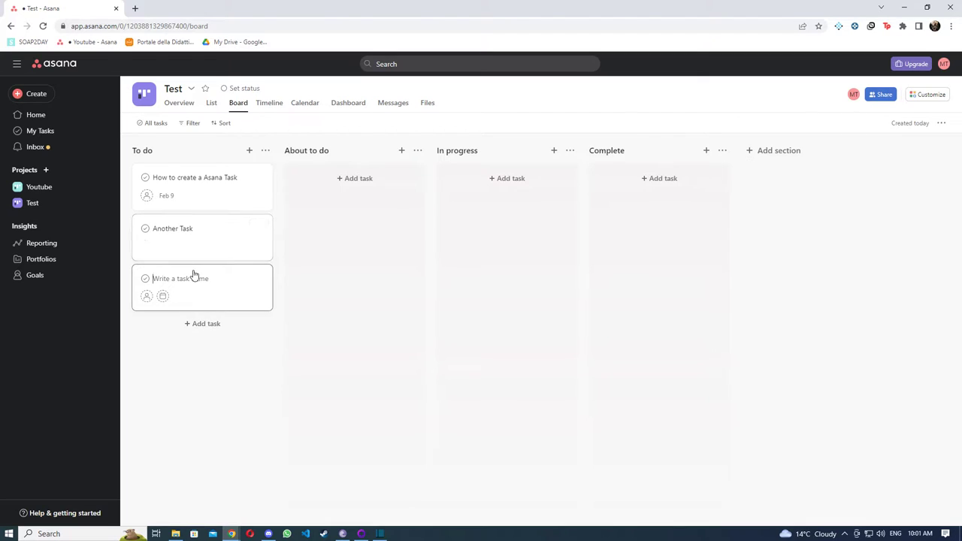
{"action": "left_click", "coordinate": [211, 246]}
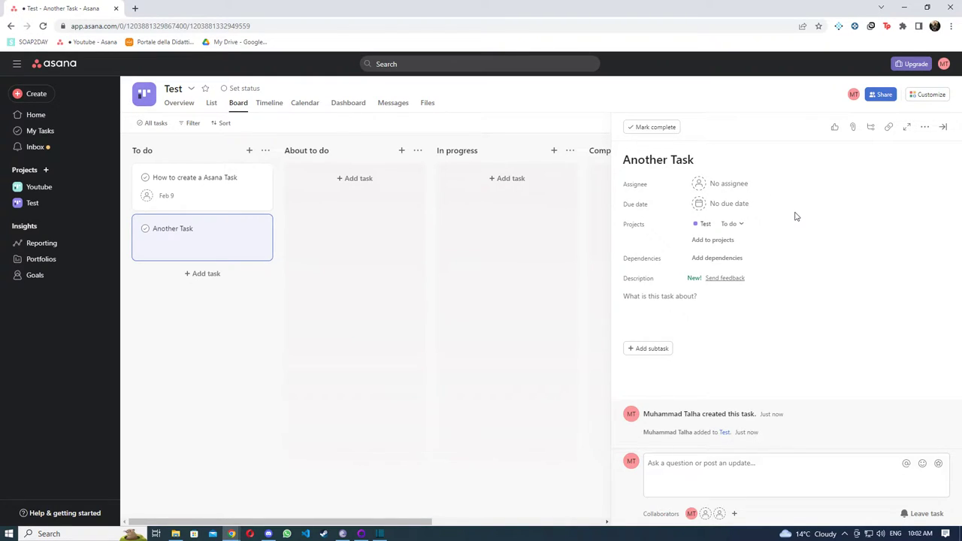
{"action": "left_click", "coordinate": [925, 99]}
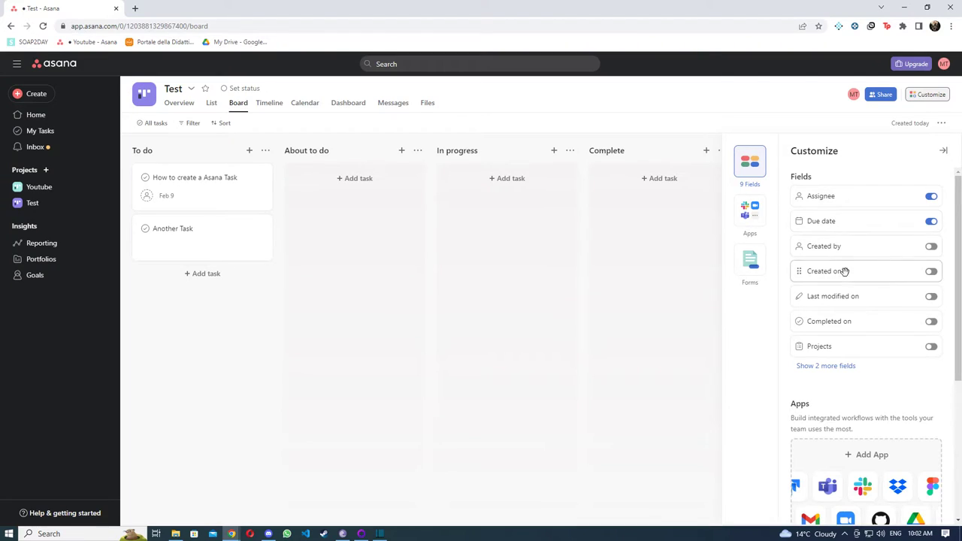
{"action": "left_click", "coordinate": [826, 366]}
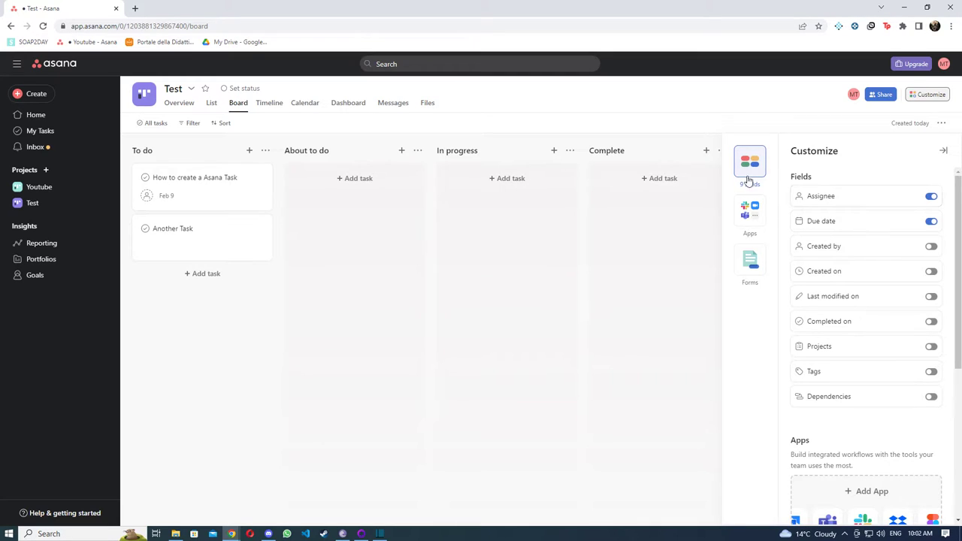
{"action": "left_click", "coordinate": [746, 217]}
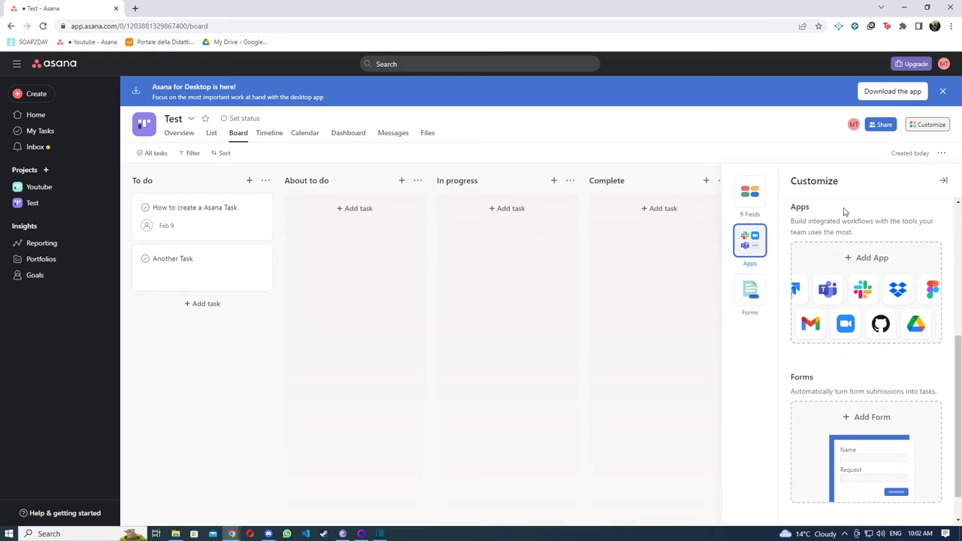
{"action": "left_click", "coordinate": [749, 292]}
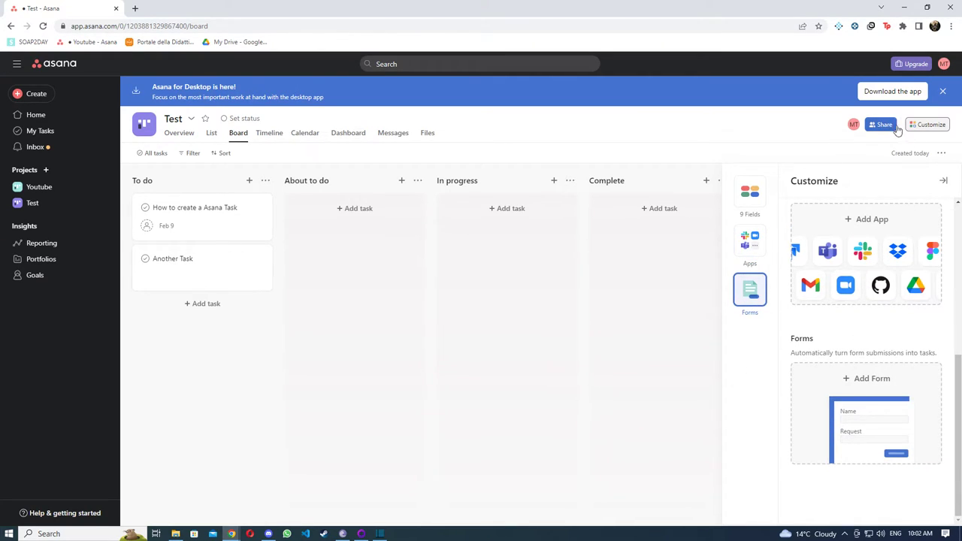
{"action": "left_click", "coordinate": [239, 272]}
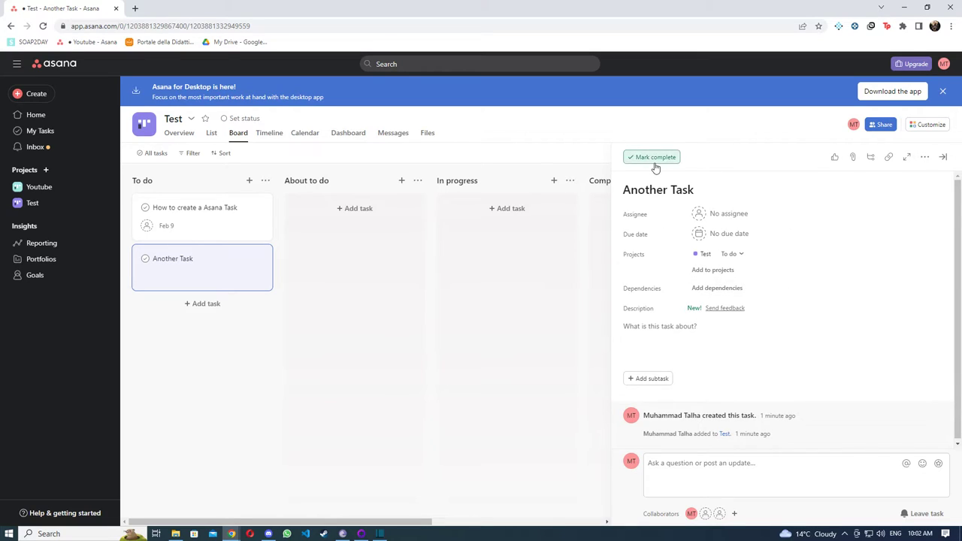
Mark Another Task complete and then incomplete, reopen it and start its description
{"action": "left_click", "coordinate": [457, 307]}
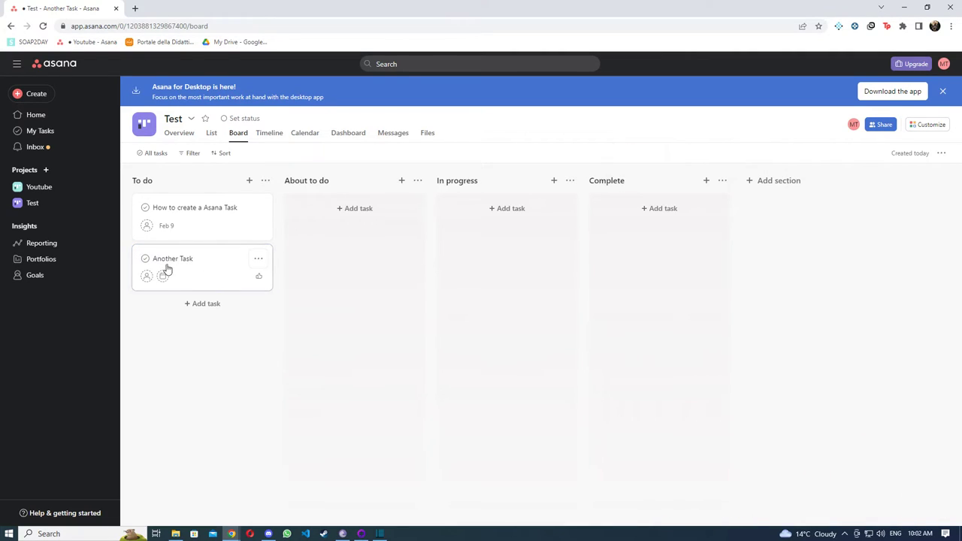
{"action": "left_click", "coordinate": [145, 261]}
{"action": "left_click", "coordinate": [145, 259]}
{"action": "left_click", "coordinate": [216, 277]}
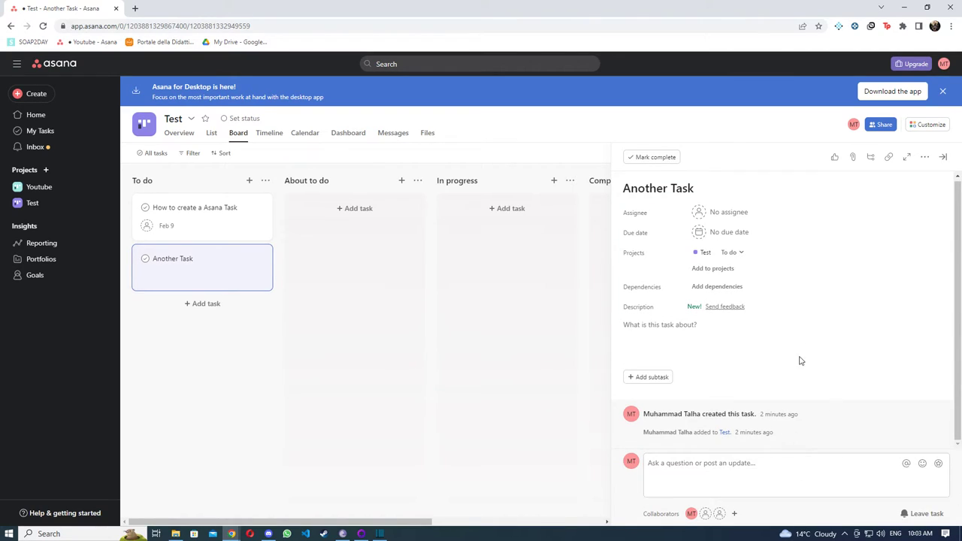
{"action": "left_click", "coordinate": [700, 339]}
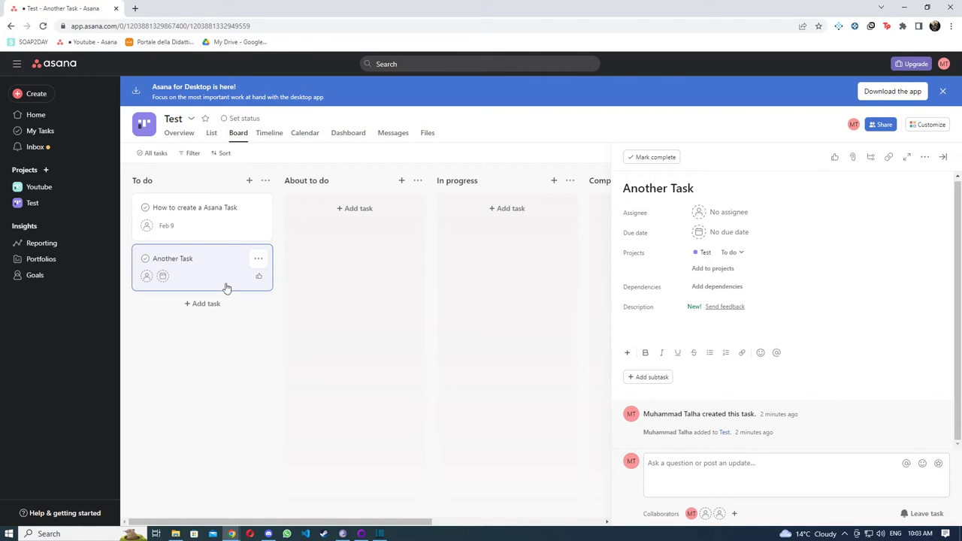
{"action": "left_click_drag", "start_coordinate": [225, 275], "coordinate": [388, 249]}
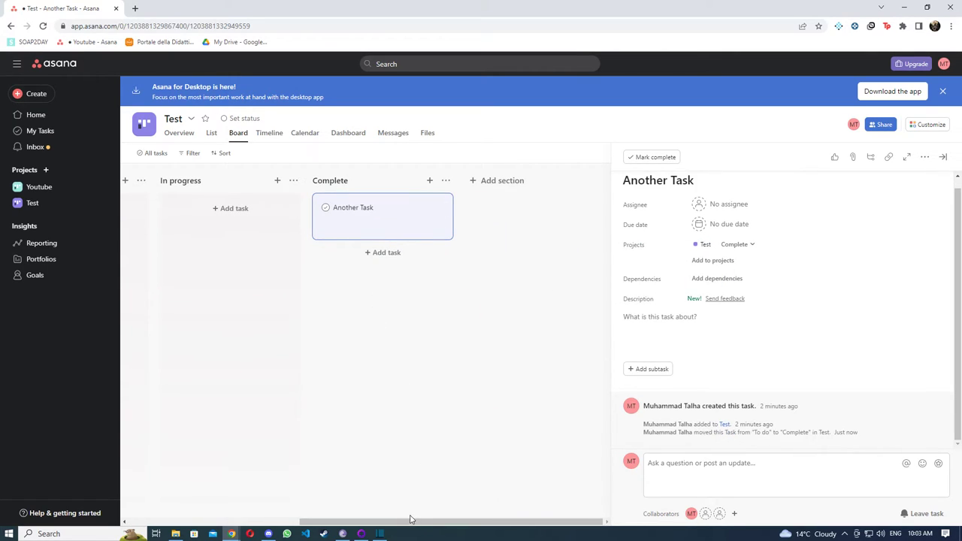
{"action": "left_click", "coordinate": [489, 523]}
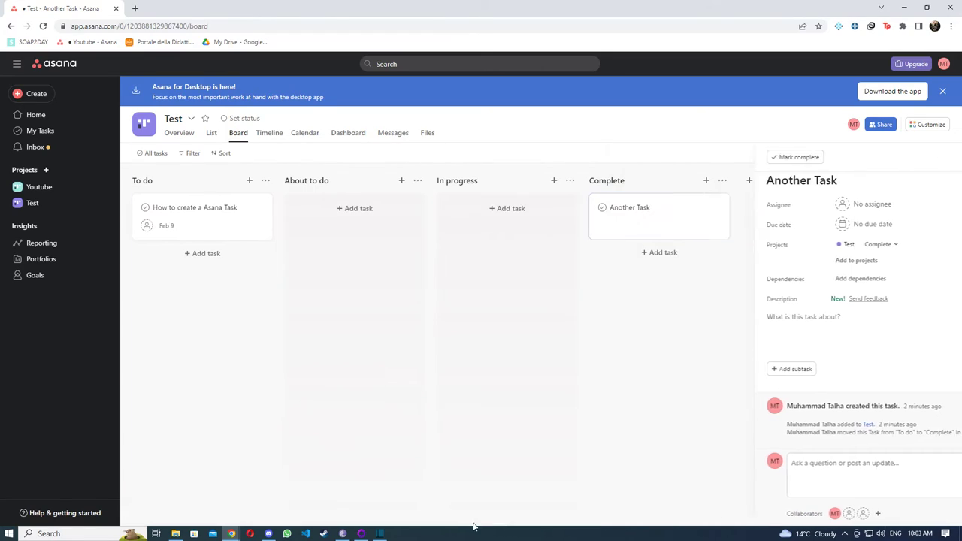
{"action": "left_click", "coordinate": [661, 220]}
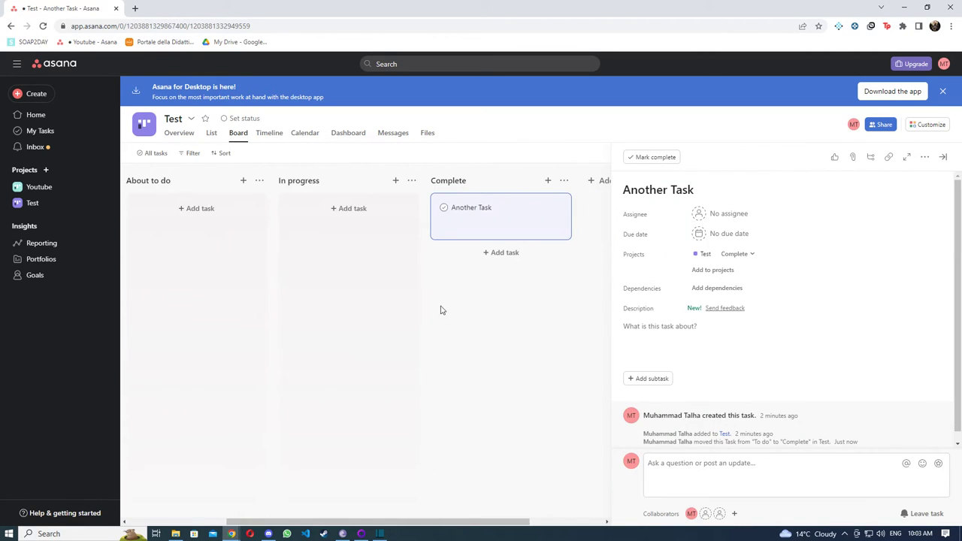
{"action": "left_click", "coordinate": [487, 297]}
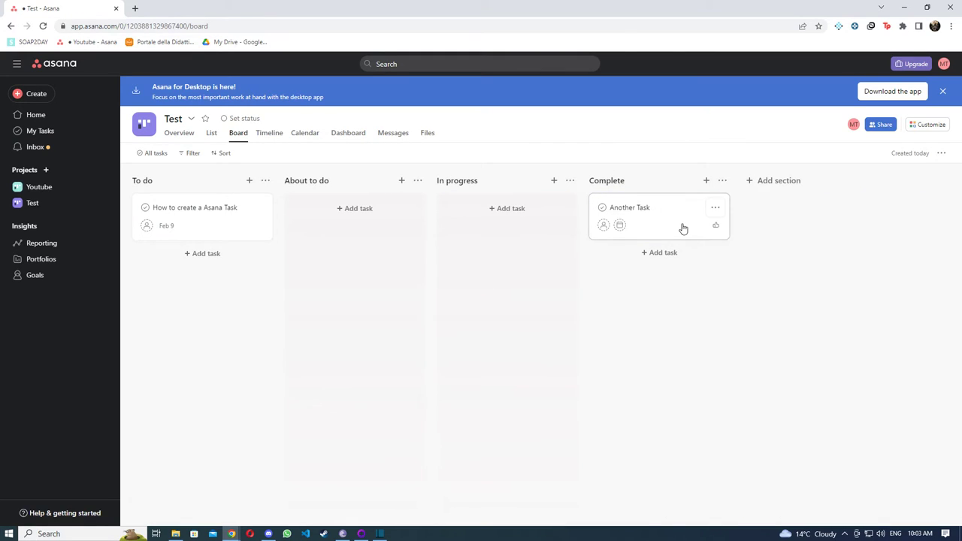
{"action": "left_click_drag", "start_coordinate": [683, 228], "coordinate": [651, 228]}
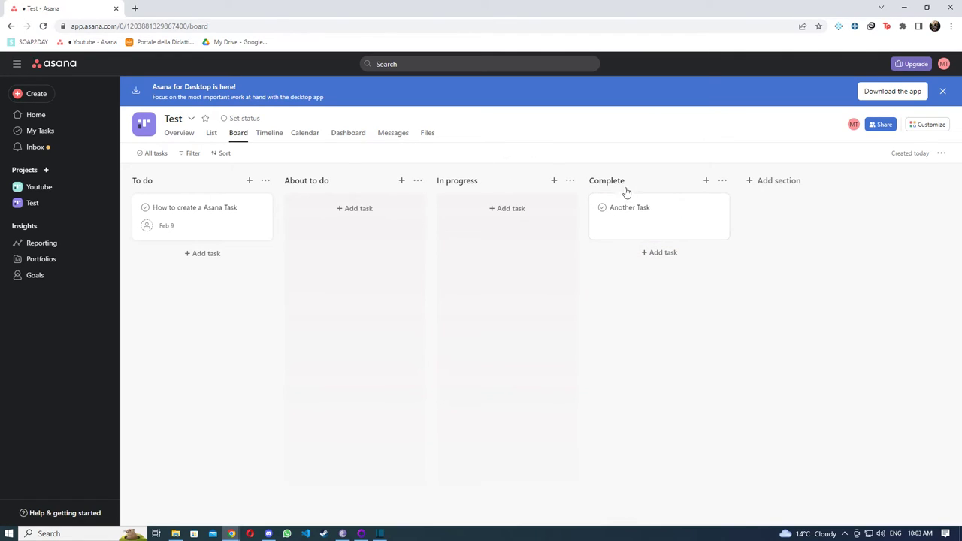
{"action": "left_click", "coordinate": [602, 208]}
{"action": "left_click_drag", "start_coordinate": [621, 211], "coordinate": [178, 285]}
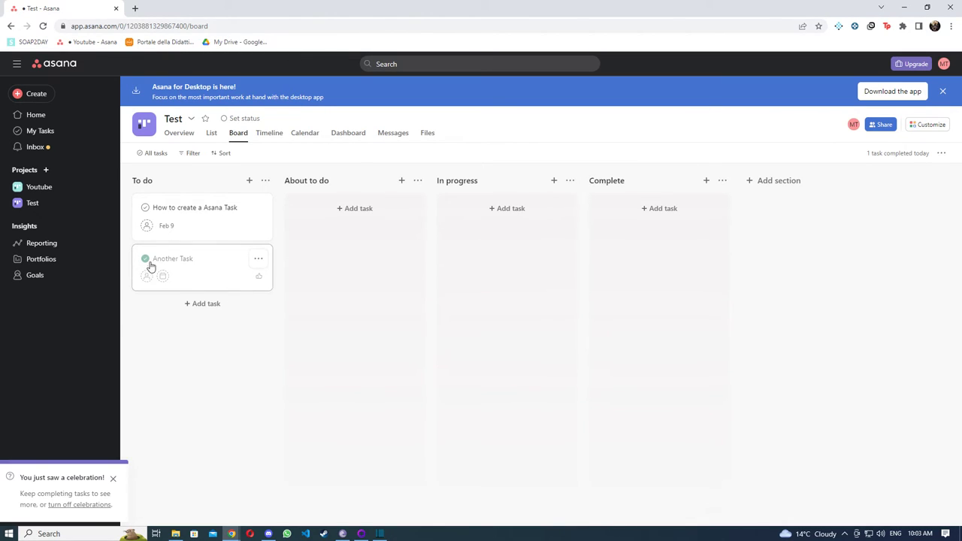
{"action": "left_click", "coordinate": [146, 259]}
{"action": "left_click", "coordinate": [215, 279]}
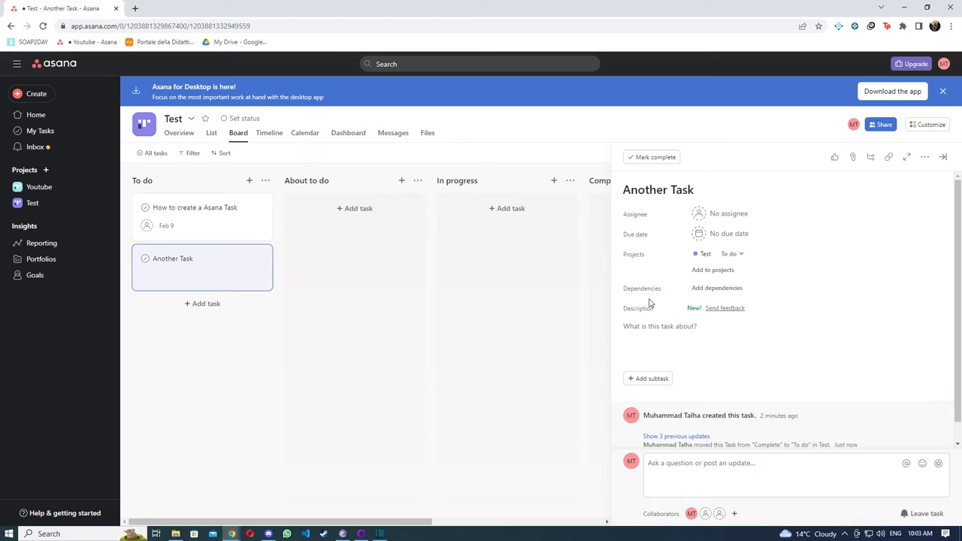
Show the blocked-by and blocking dependency choices, then dismiss them without adding one
{"action": "left_click", "coordinate": [720, 293]}
{"action": "left_click", "coordinate": [720, 292]}
{"action": "left_click", "coordinate": [699, 372]}
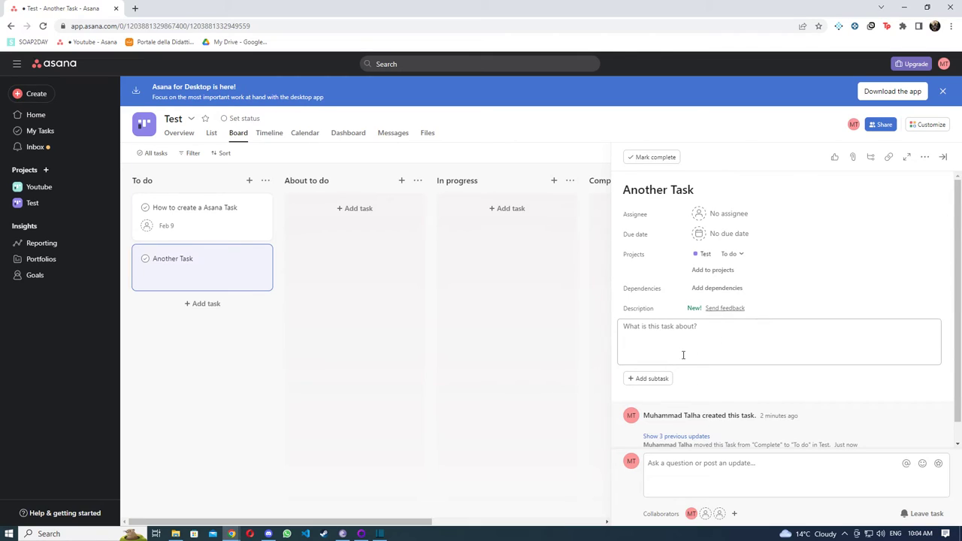
Look at the file attachment sources, then close the task details pane
{"action": "left_click", "coordinate": [857, 161]}
{"action": "left_click", "coordinate": [857, 164]}
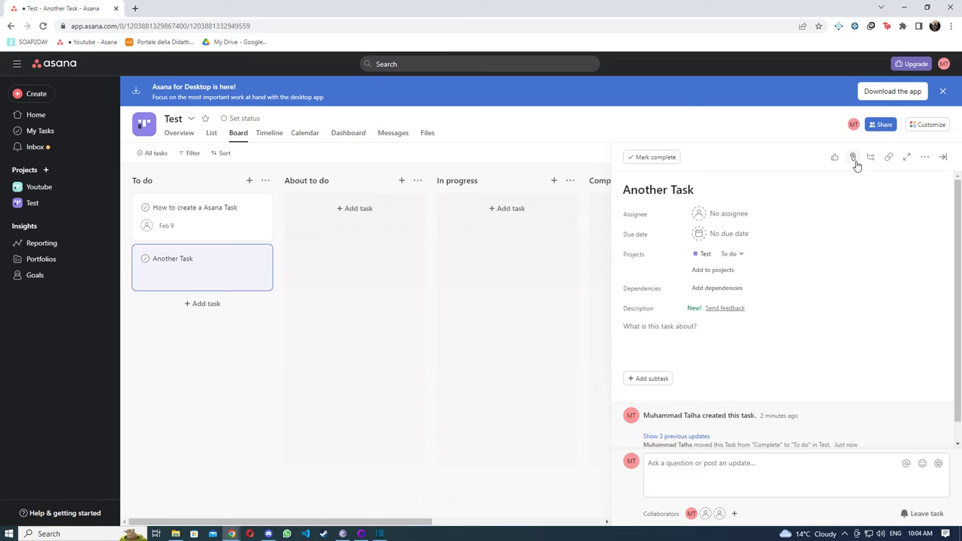
{"action": "scroll", "coordinate": [700, 297], "scroll_direction": "down", "scroll_amount": 1}
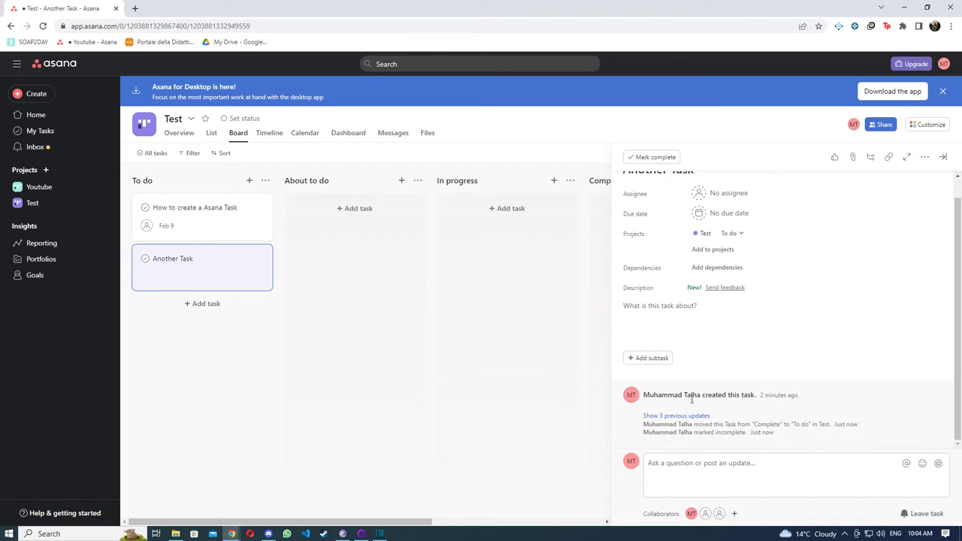
{"action": "left_click", "coordinate": [427, 382]}
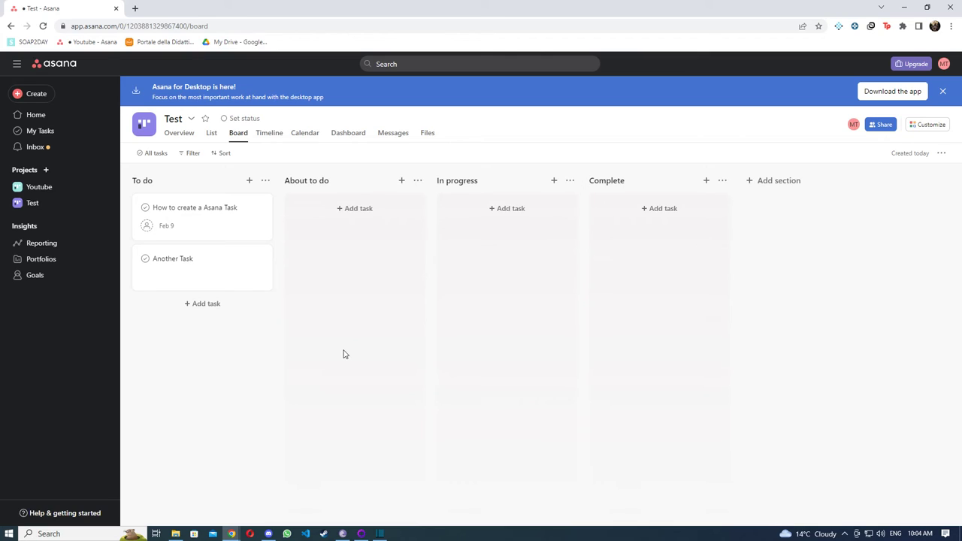
Go through the List, Board and Timeline views, ending on the Dashboard with 2 incomplete tasks
{"action": "left_click", "coordinate": [206, 139]}
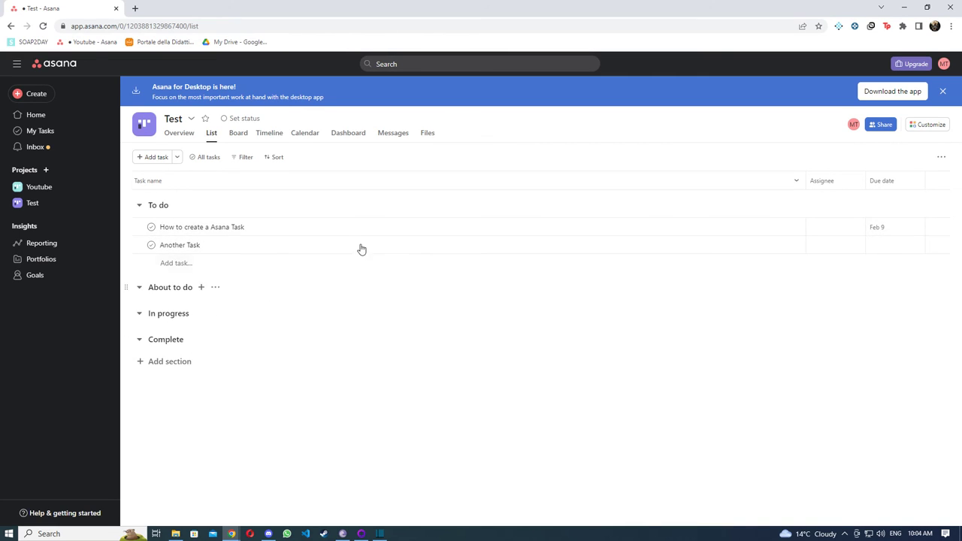
{"action": "left_click", "coordinate": [245, 150]}
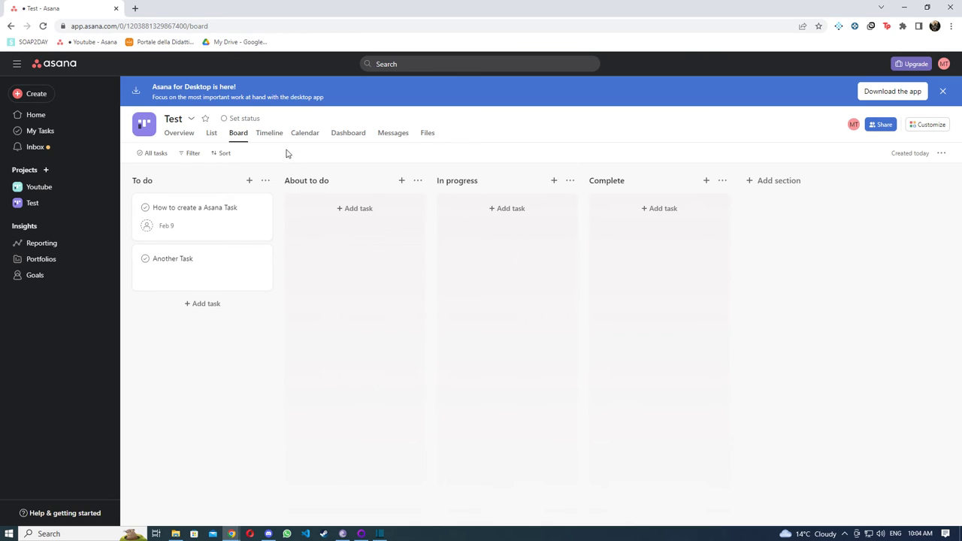
{"action": "left_click", "coordinate": [272, 133]}
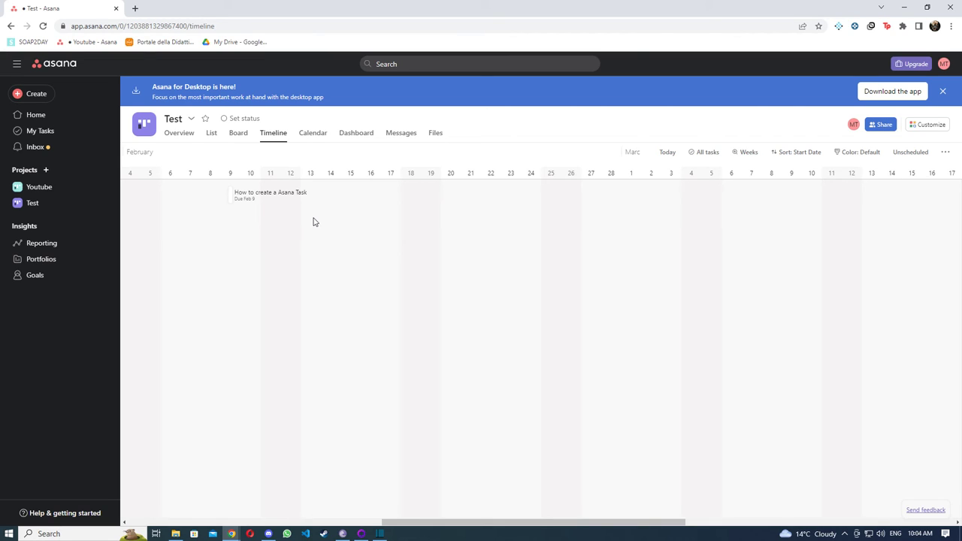
{"action": "left_click", "coordinate": [363, 133]}
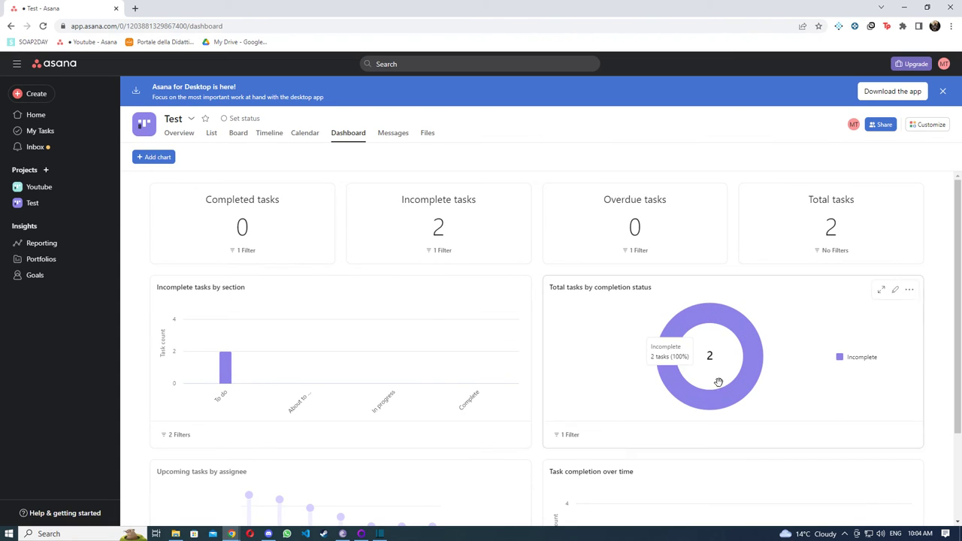
{"action": "scroll", "coordinate": [676, 428], "scroll_direction": "down", "scroll_amount": 2}
{"action": "scroll", "coordinate": [704, 391], "scroll_direction": "up", "scroll_amount": 2}
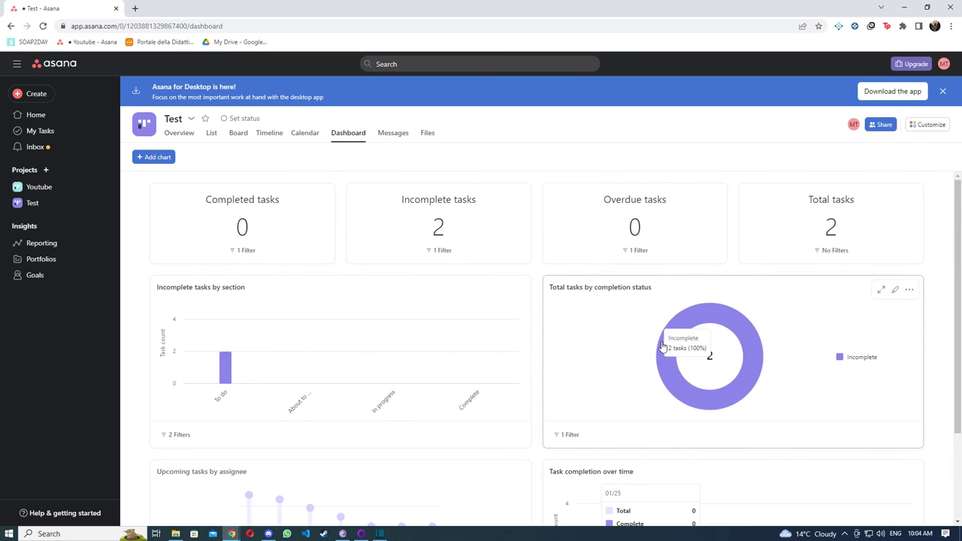